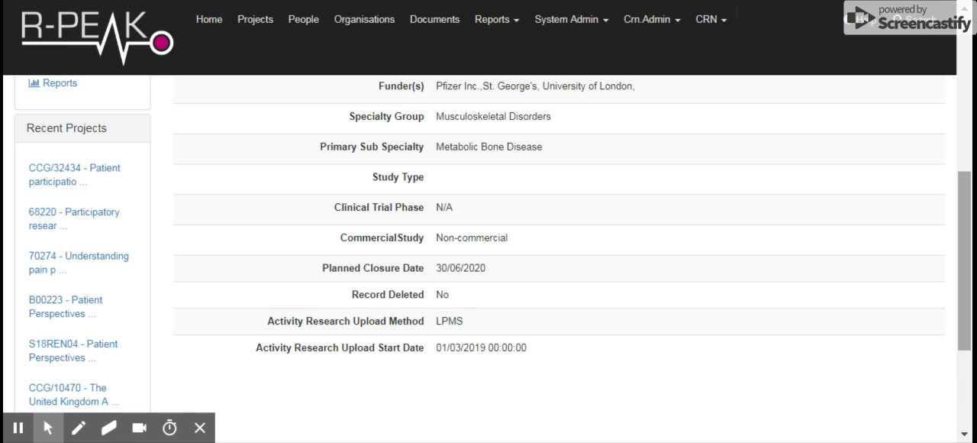
Review the national project details of the osteoarthritis pain perception study, including its identifiers, planned closure date and activity upload settings
scroll(952, 249, "up", 4)
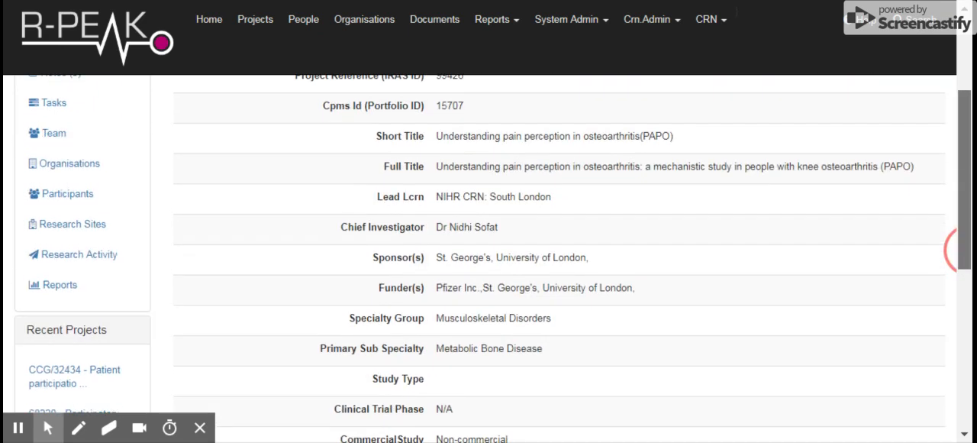
scroll(953, 250, "up", 1)
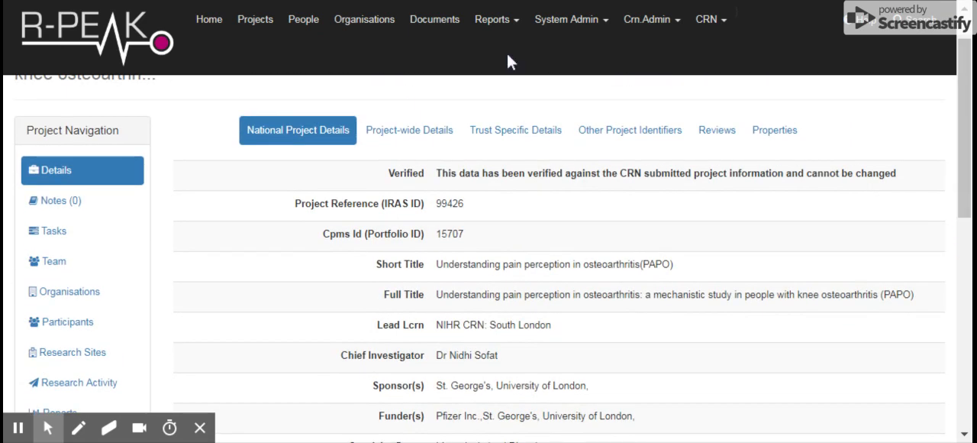
left_click(300, 140)
left_click_drag(965, 125, 965, 285)
left_click(453, 278)
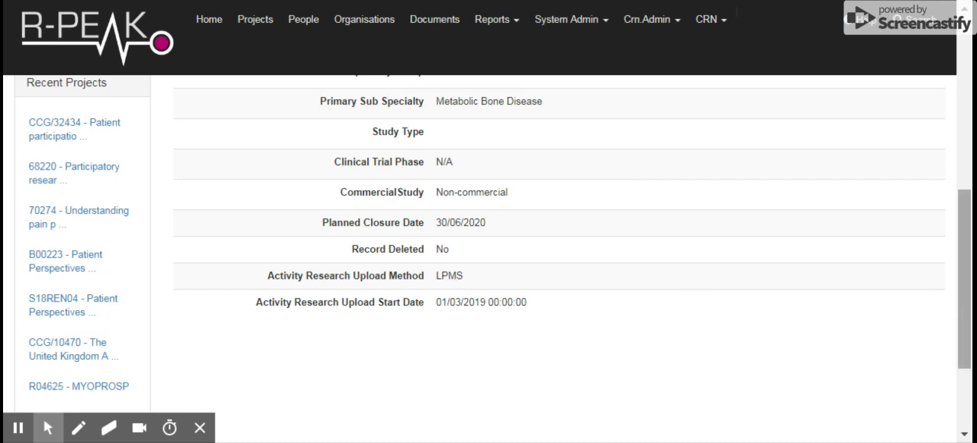
scroll(963, 290, "up", 5)
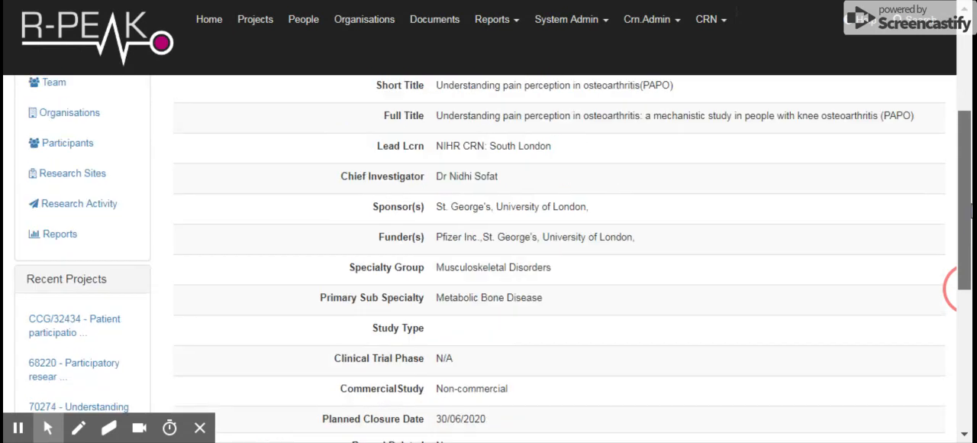
scroll(963, 290, "up", 1)
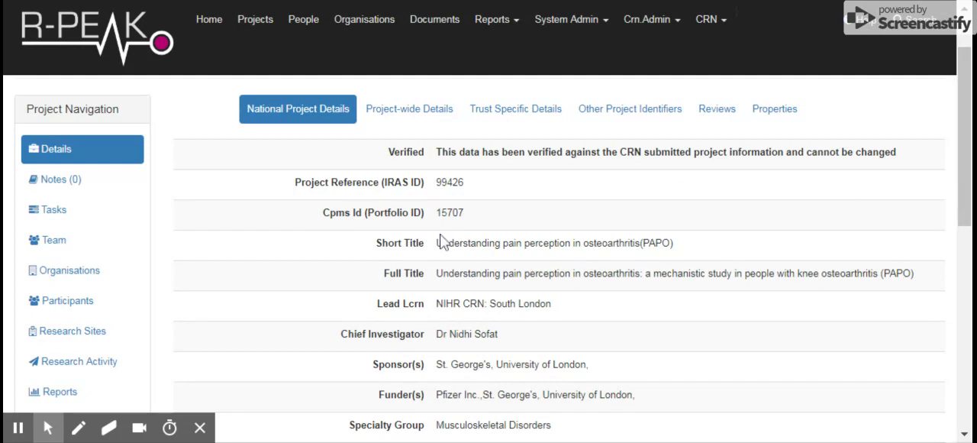
Review the research sites associated with the study and their recruitment statuses, and return to the project details
left_click(84, 333)
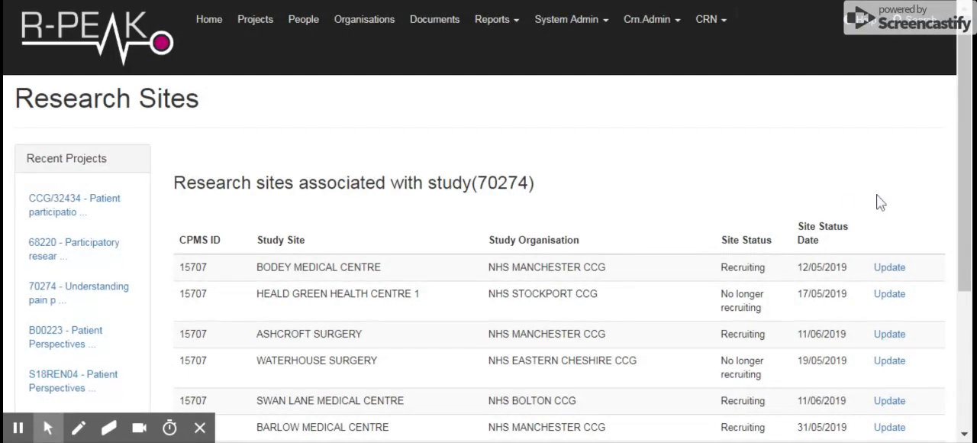
left_click_drag(964, 176, 963, 258)
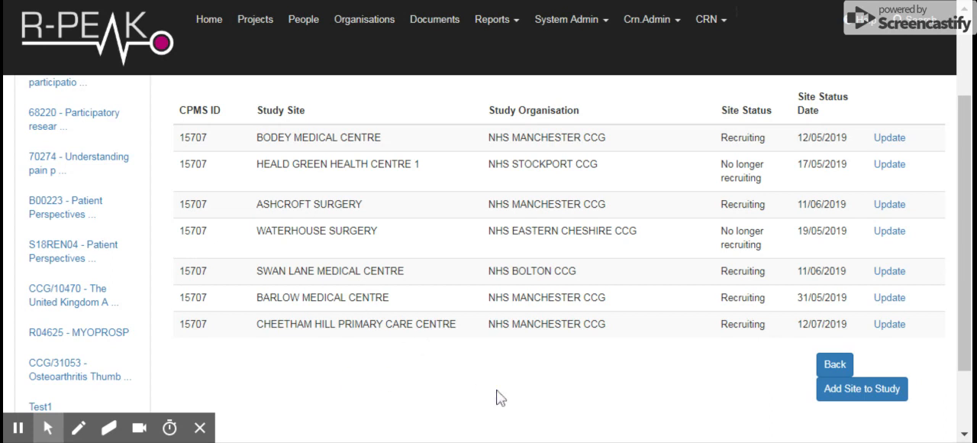
left_click(837, 367)
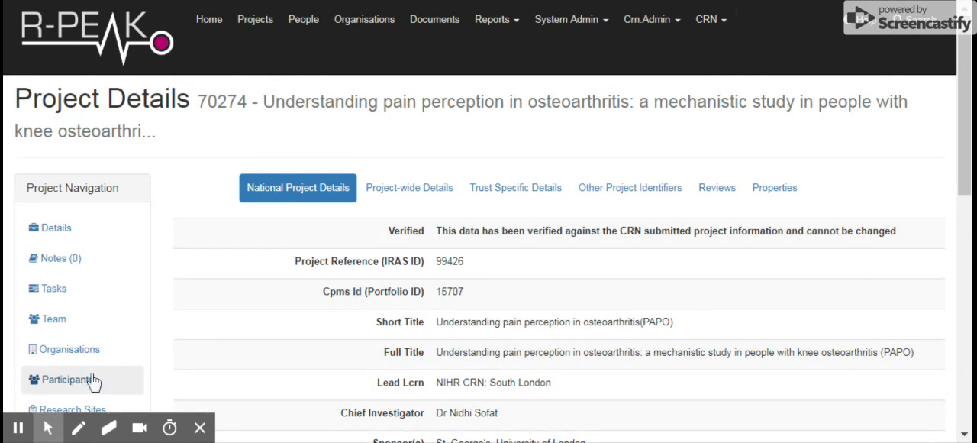
Start a new participant record for the project with reference BAR001 and research site BARLOW MEDICAL CENTRE (NHS MANCHESTER CCG)
left_click(125, 376)
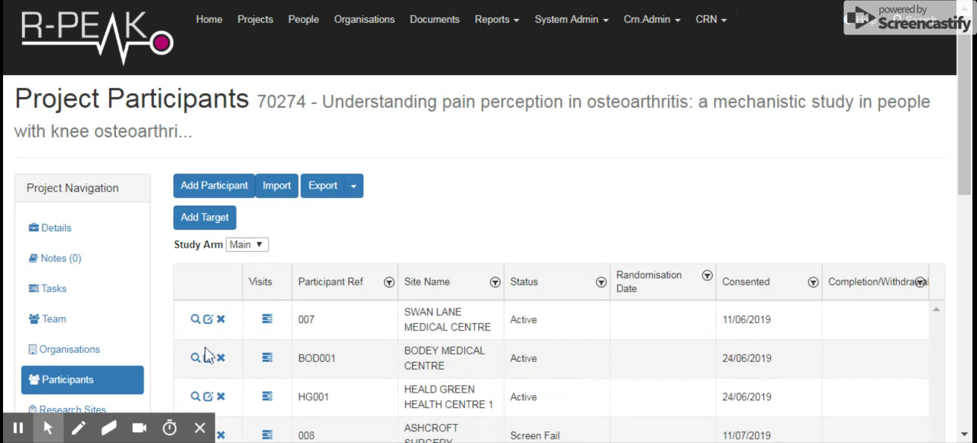
left_click(213, 191)
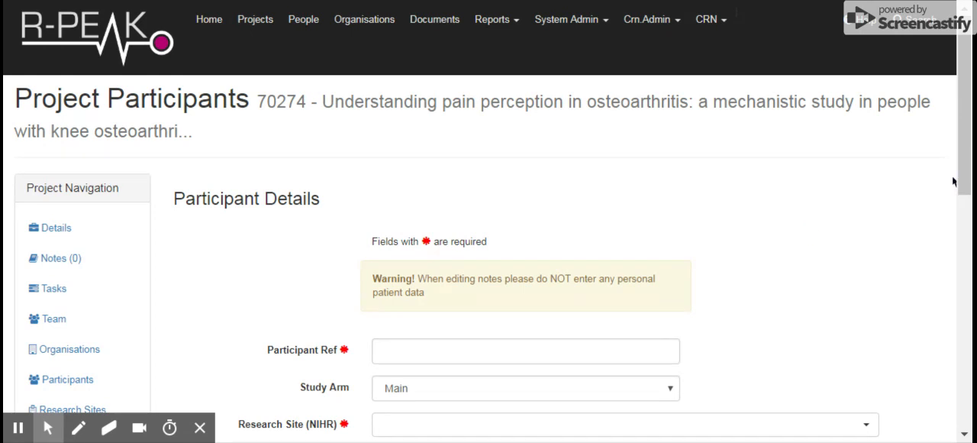
left_click_drag(965, 160, 964, 190)
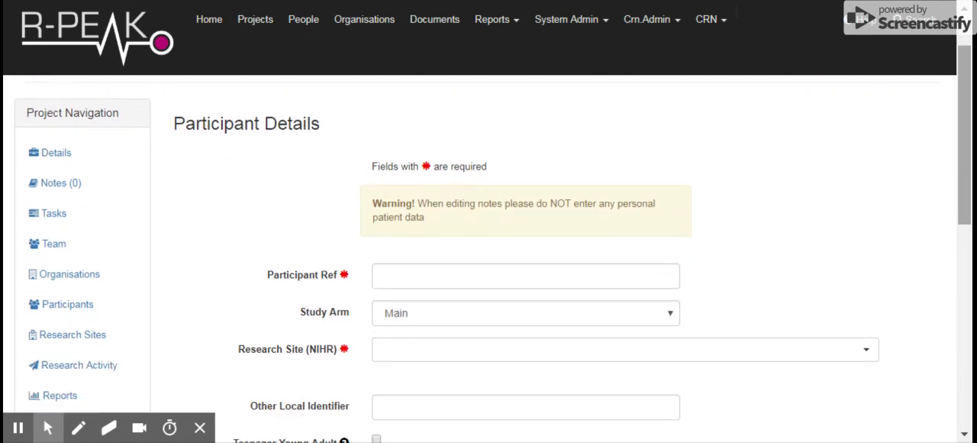
left_click(495, 276)
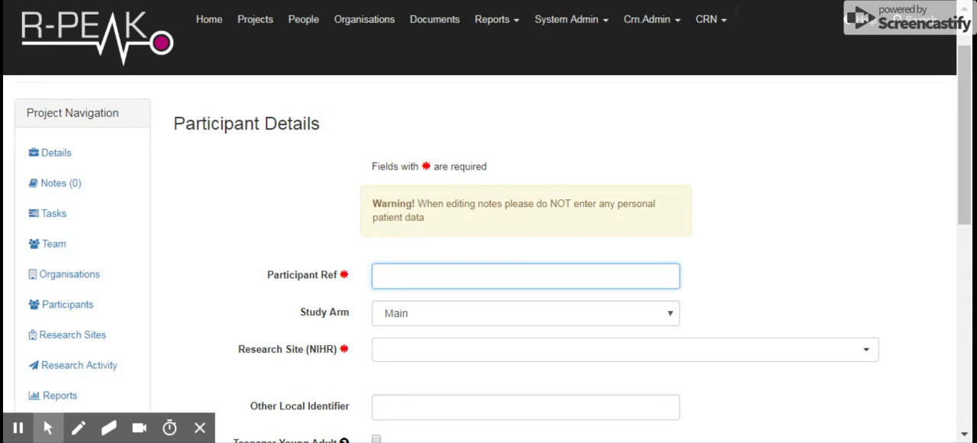
type("BAR001")
left_click(482, 353)
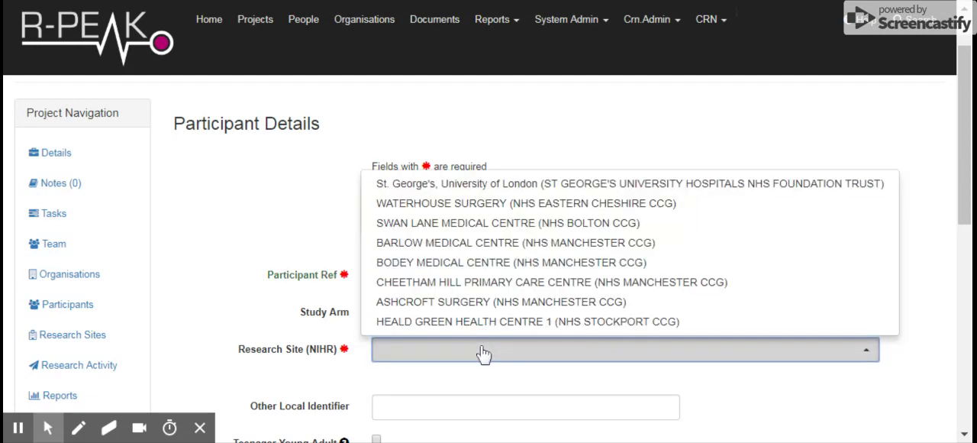
left_click(452, 245)
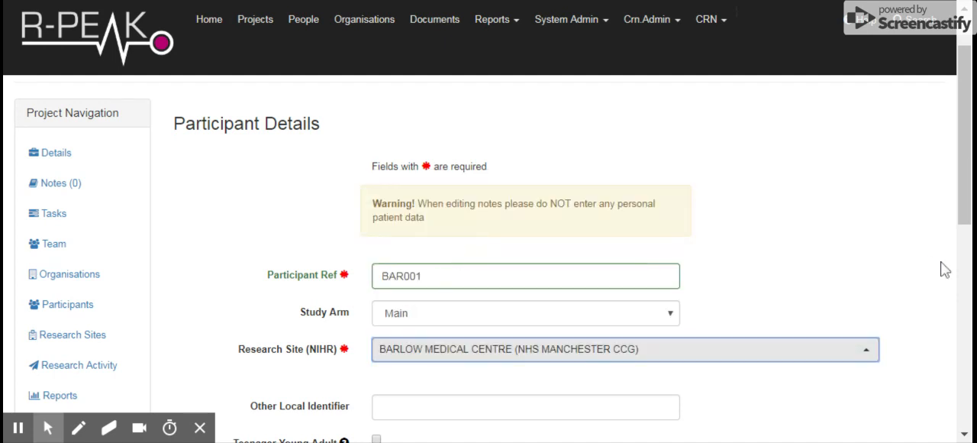
Set the new record's participant type to "Participant with the relevant condition"
left_click_drag(964, 196, 965, 291)
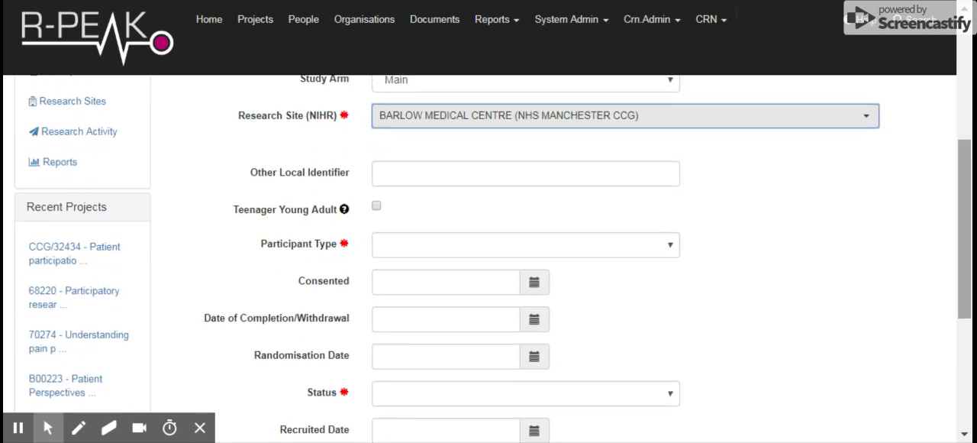
left_click(492, 247)
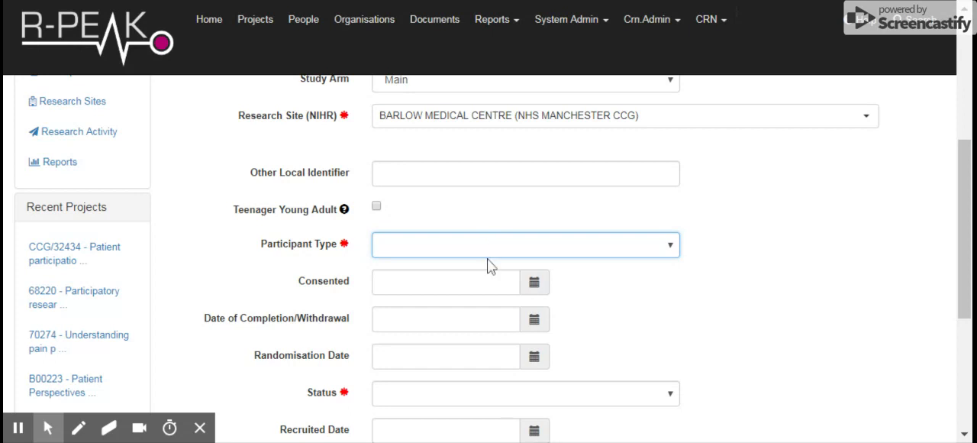
left_click(481, 338)
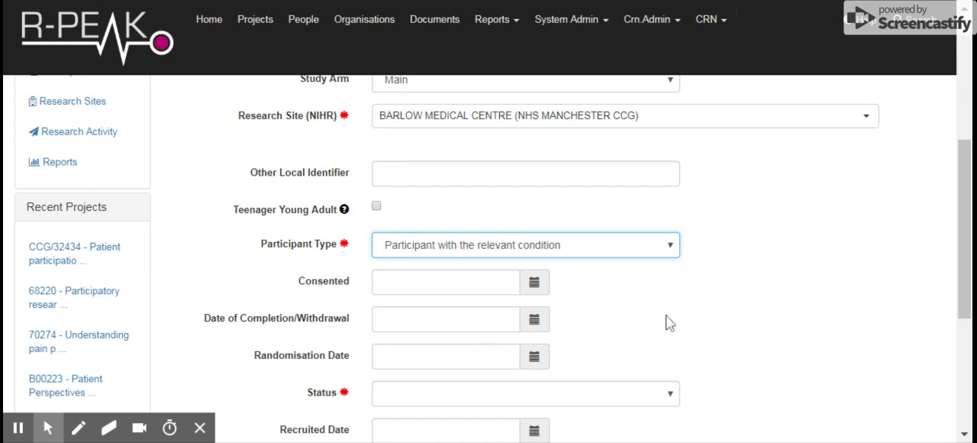
Set the participant's status to Consented and the consented date to 19/08/2019
left_click(669, 398)
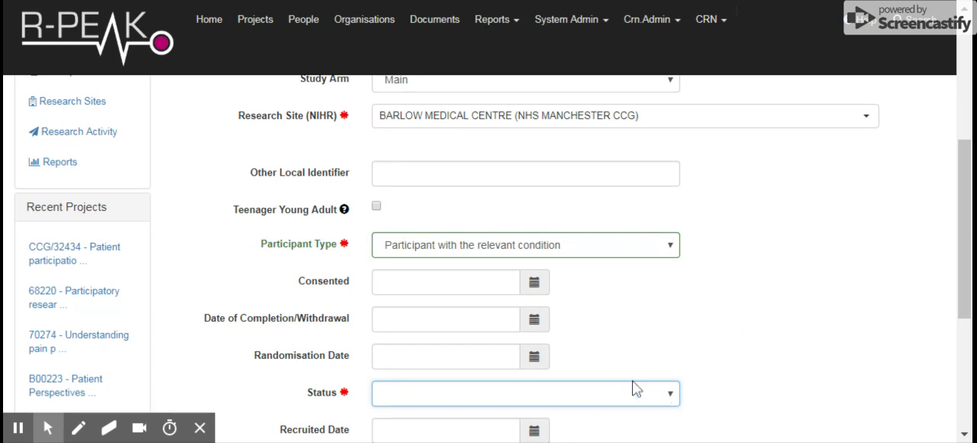
left_click(507, 286)
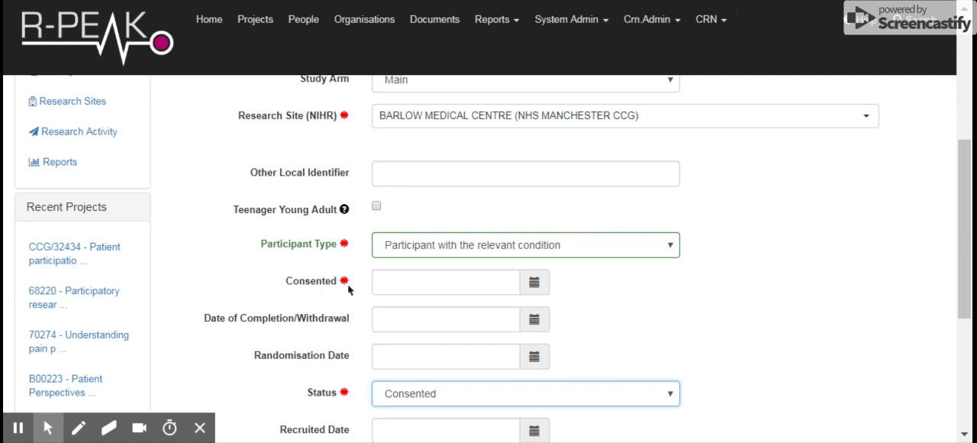
left_click(415, 284)
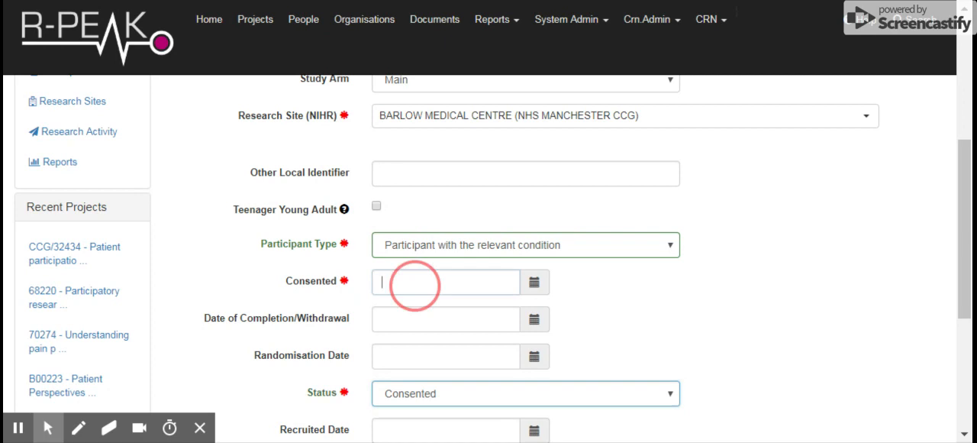
left_click(536, 284)
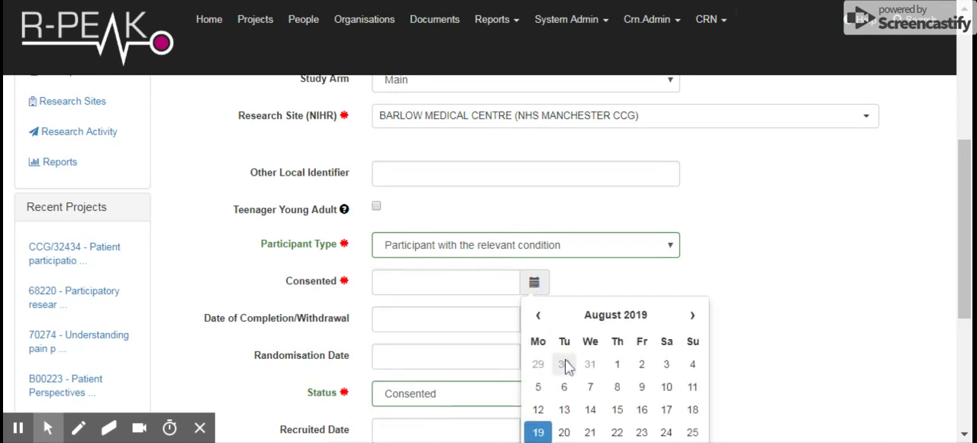
left_click(539, 434)
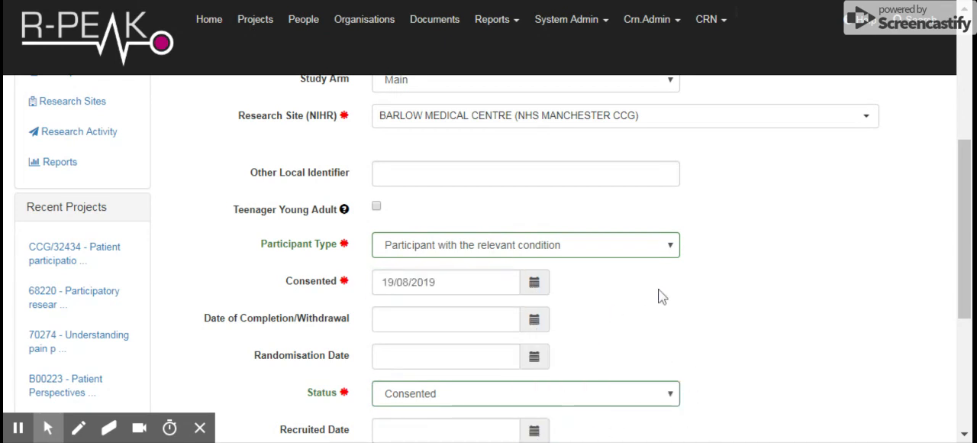
Change the participant's status to Active and set the recruited date to 19/08/2019
left_click_drag(964, 234, 969, 259)
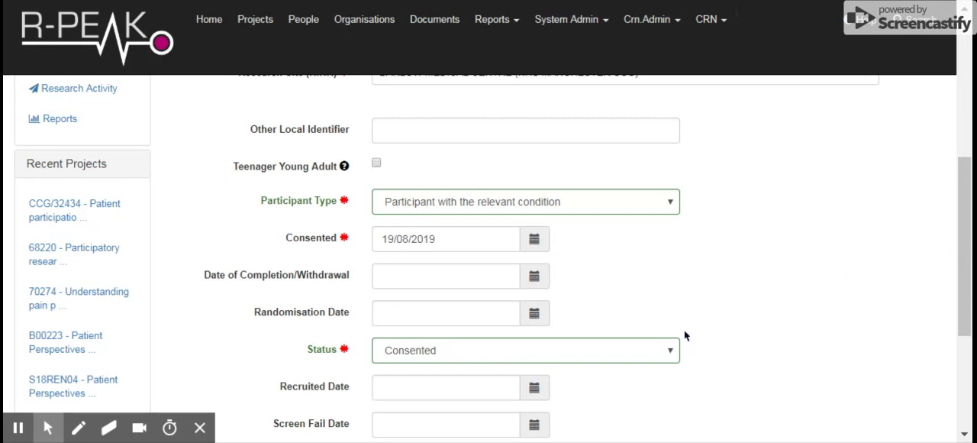
left_click(671, 355)
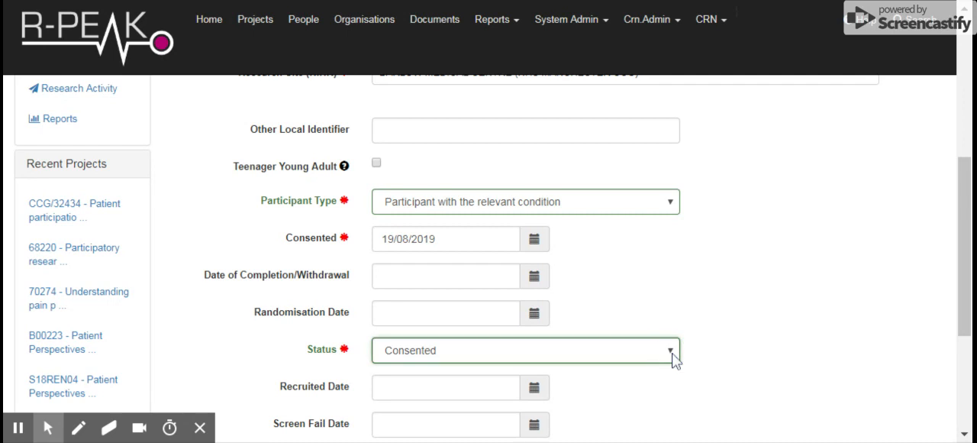
left_click(506, 206)
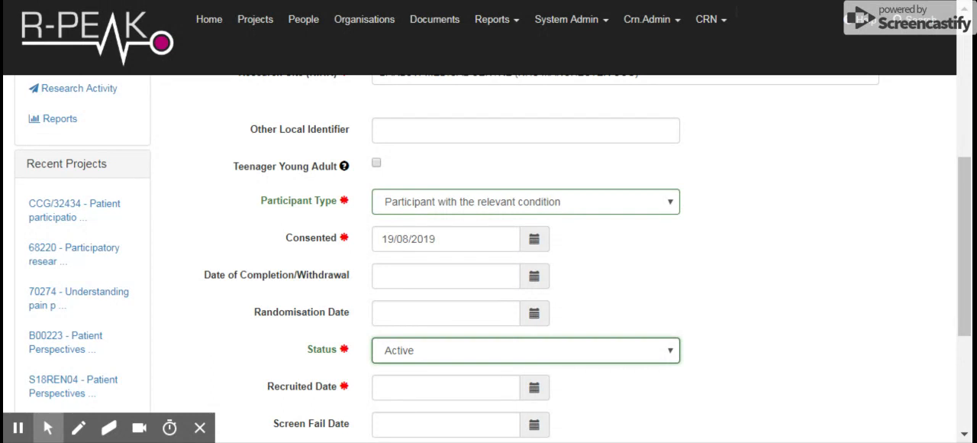
left_click(534, 390)
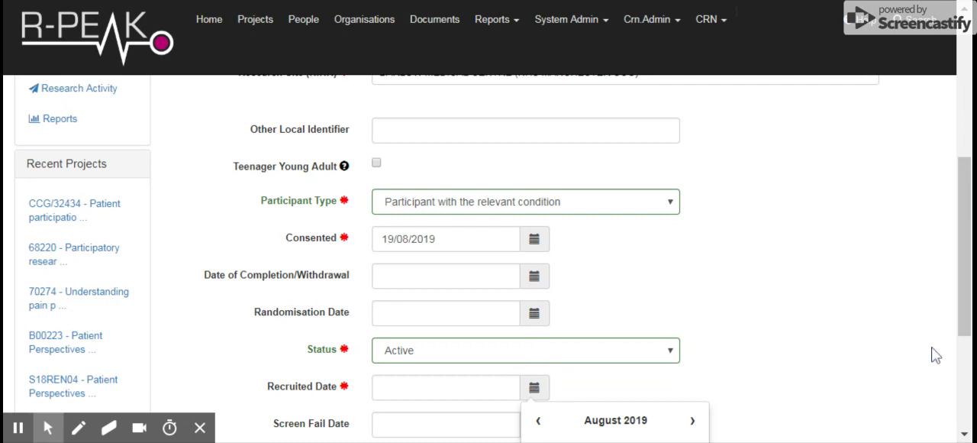
left_click_drag(963, 261, 959, 310)
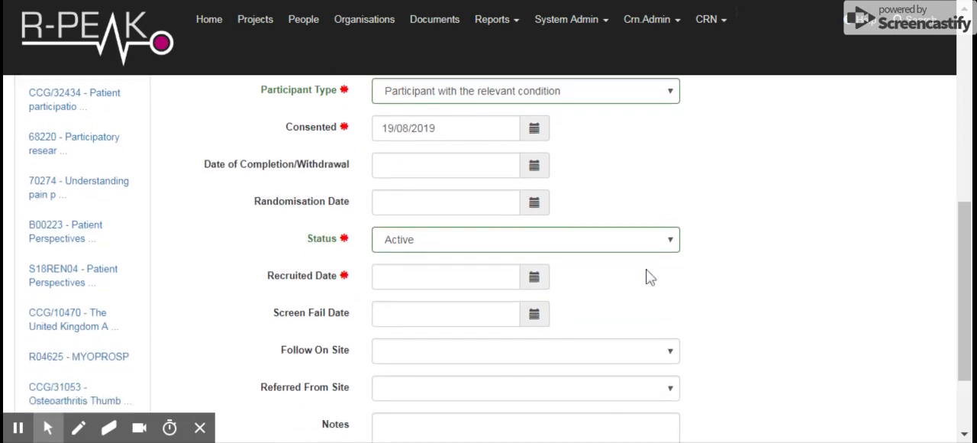
left_click(534, 277)
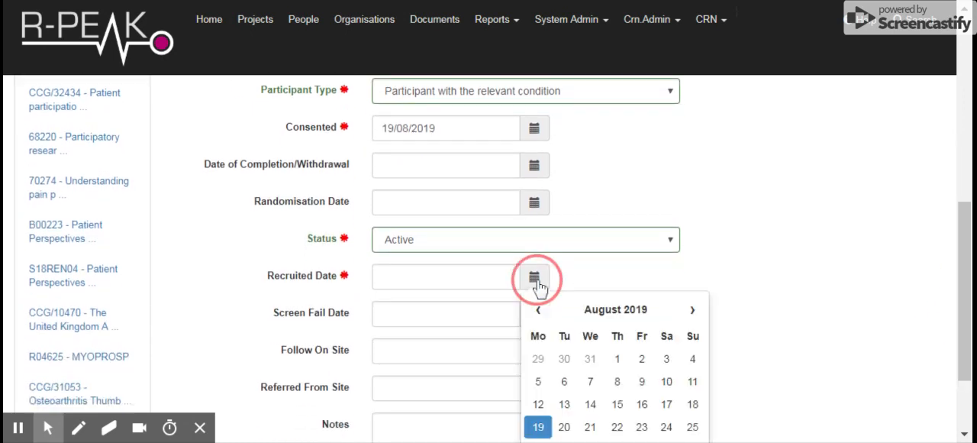
left_click(538, 427)
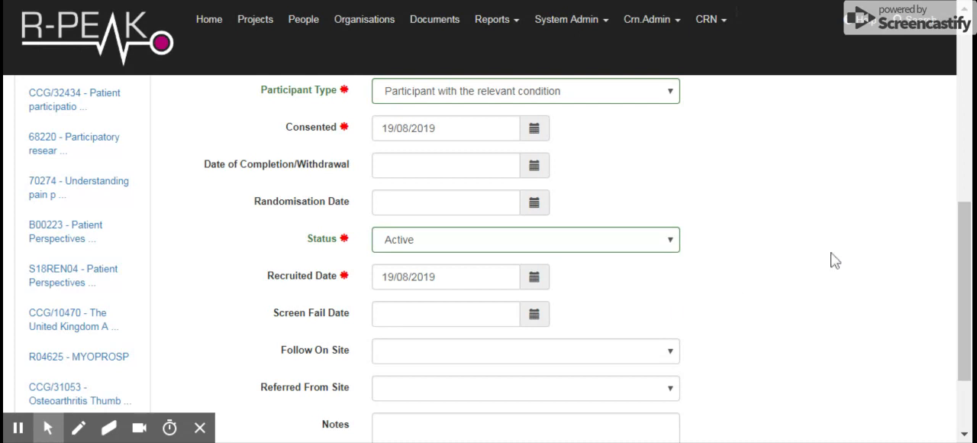
Save the new participant record and check its entry in the project's participant list
left_click_drag(967, 240, 969, 284)
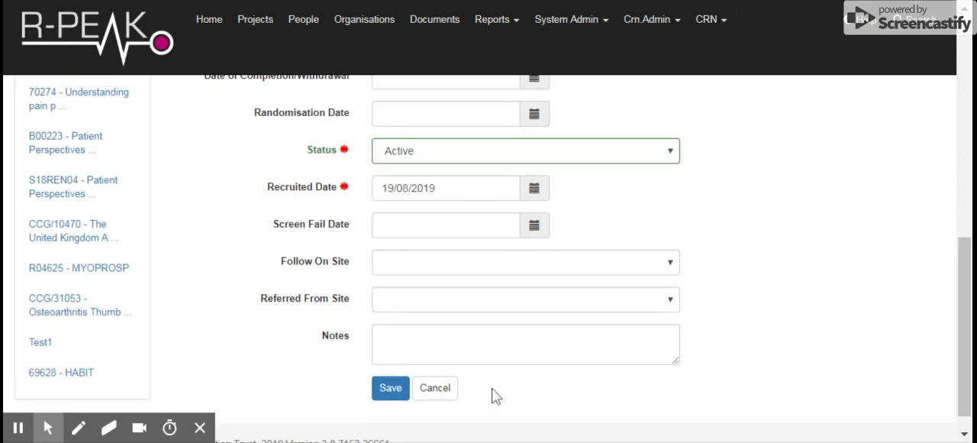
left_click(390, 389)
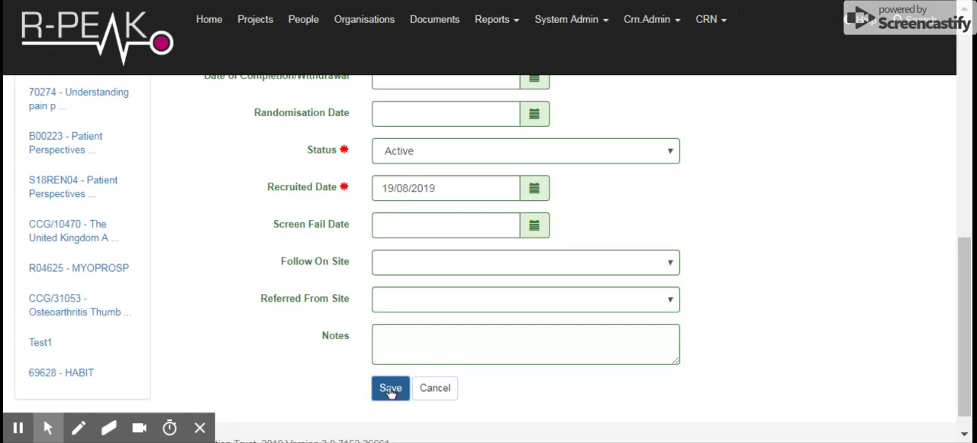
left_click(390, 389)
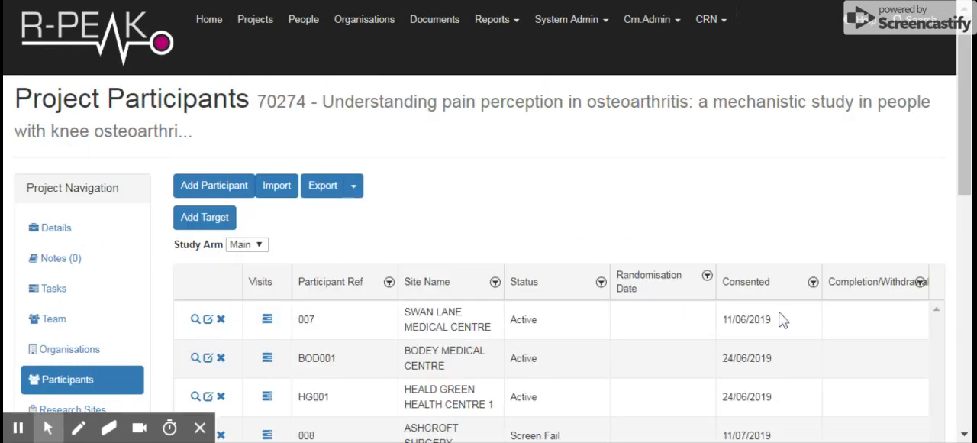
scroll(968, 160, "down", 2)
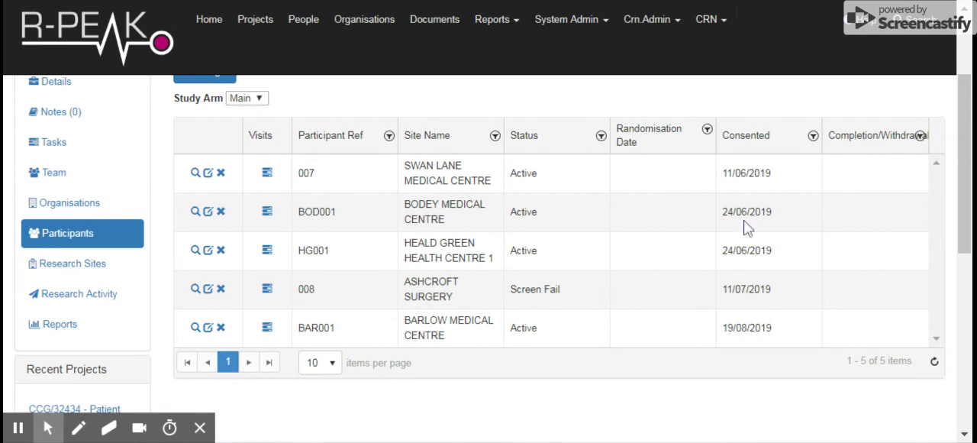
left_click(313, 330)
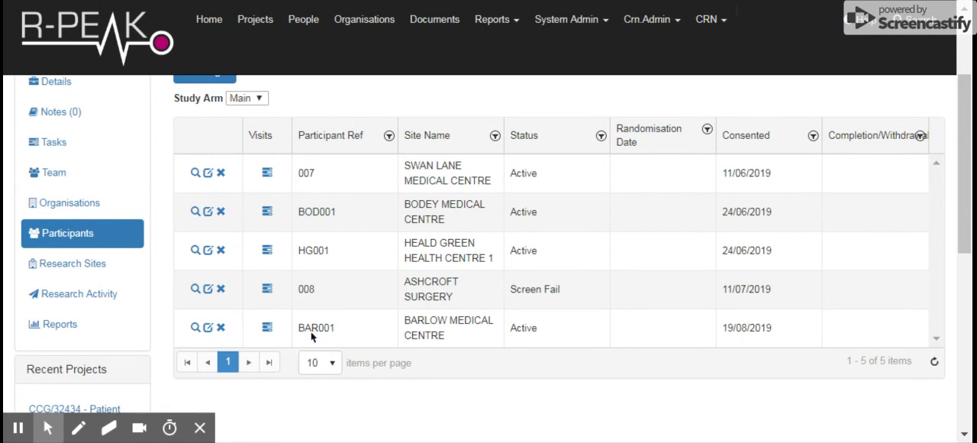